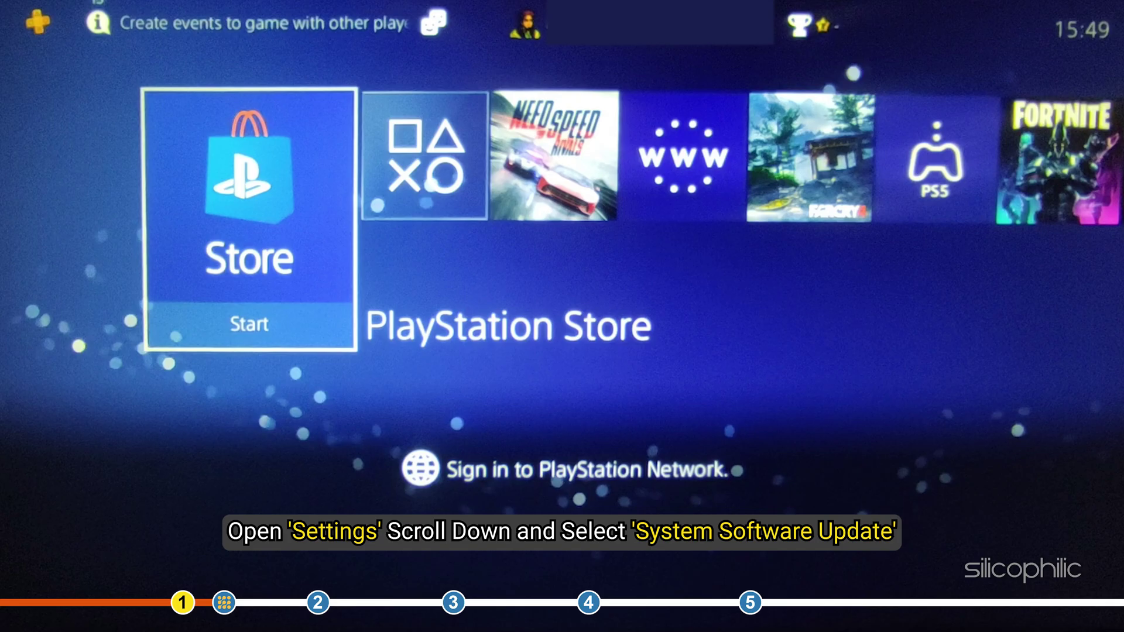
Step: Open System Software Update in Settings and proceed to the restart-and-update prompt
{"action": "key", "text": "Up"}
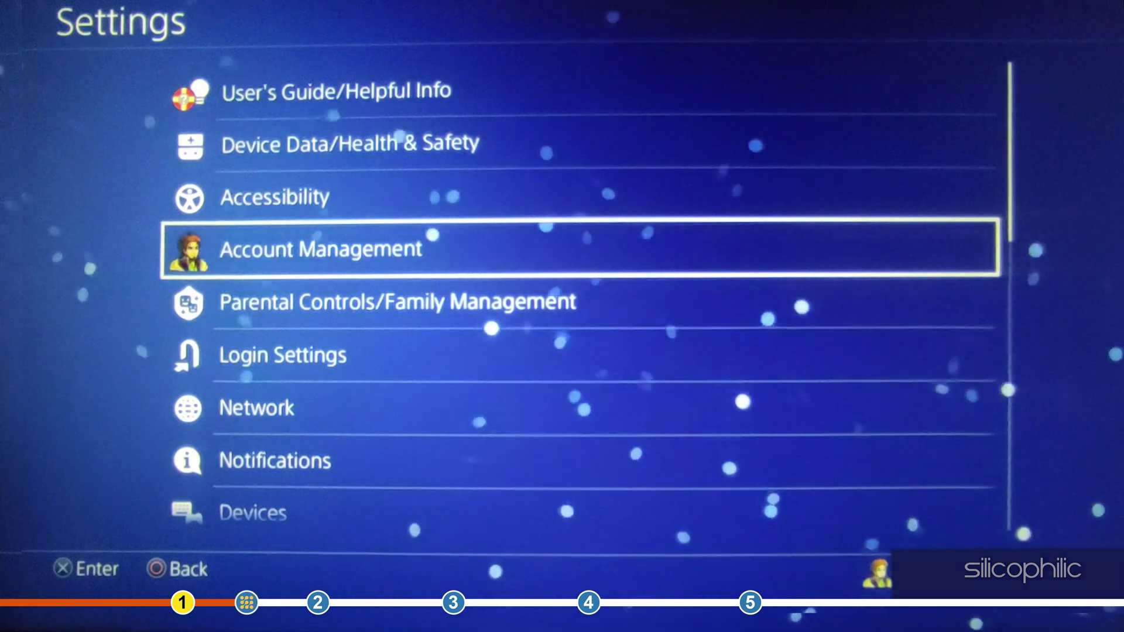
{"action": "key", "text": "Down"}
{"action": "key", "text": "Down"}
{"action": "key", "text": "Down"}
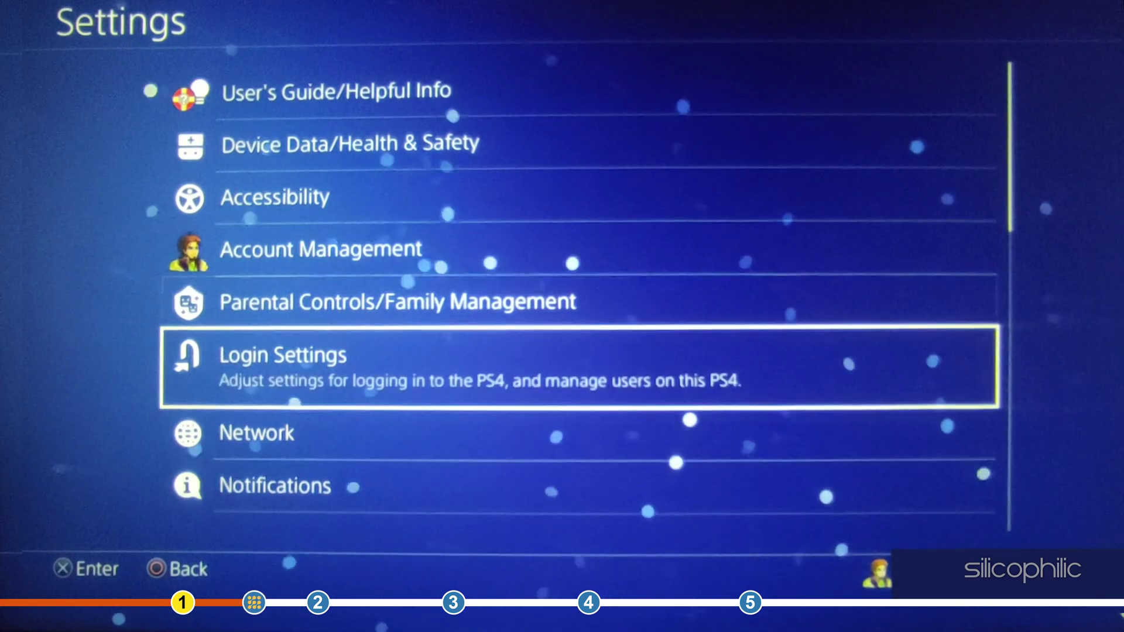
{"action": "key", "text": "Down"}
{"action": "key", "text": "Down"}
{"action": "key", "text": "Down"}
{"action": "key", "text": "Down"}
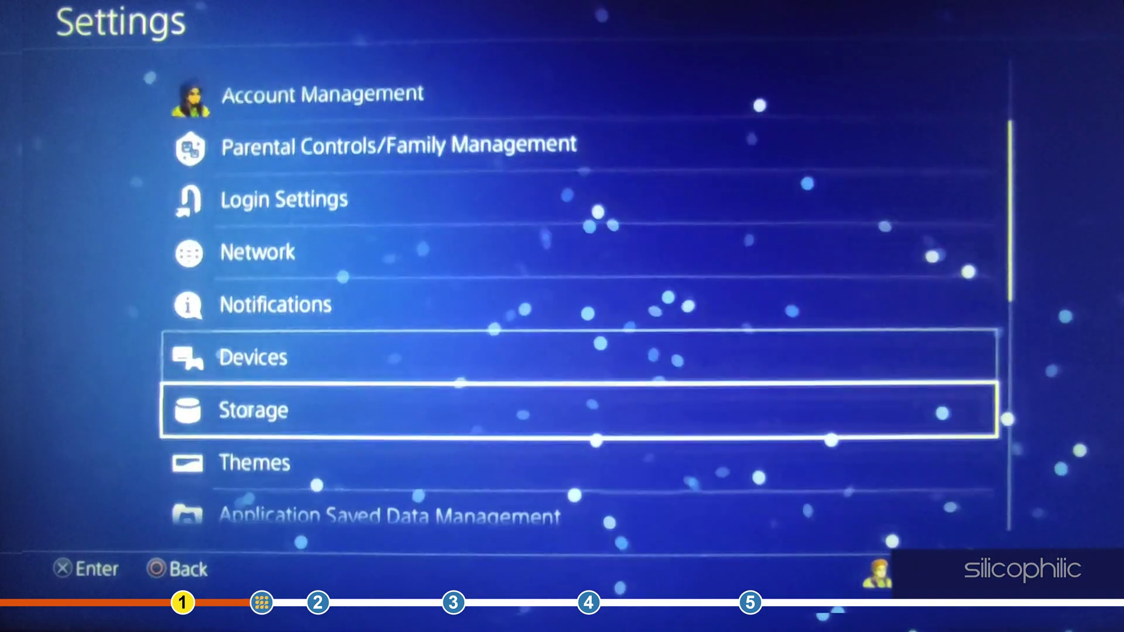
{"action": "key", "text": "Down"}
{"action": "key", "text": "Down"}
{"action": "key", "text": "Down"}
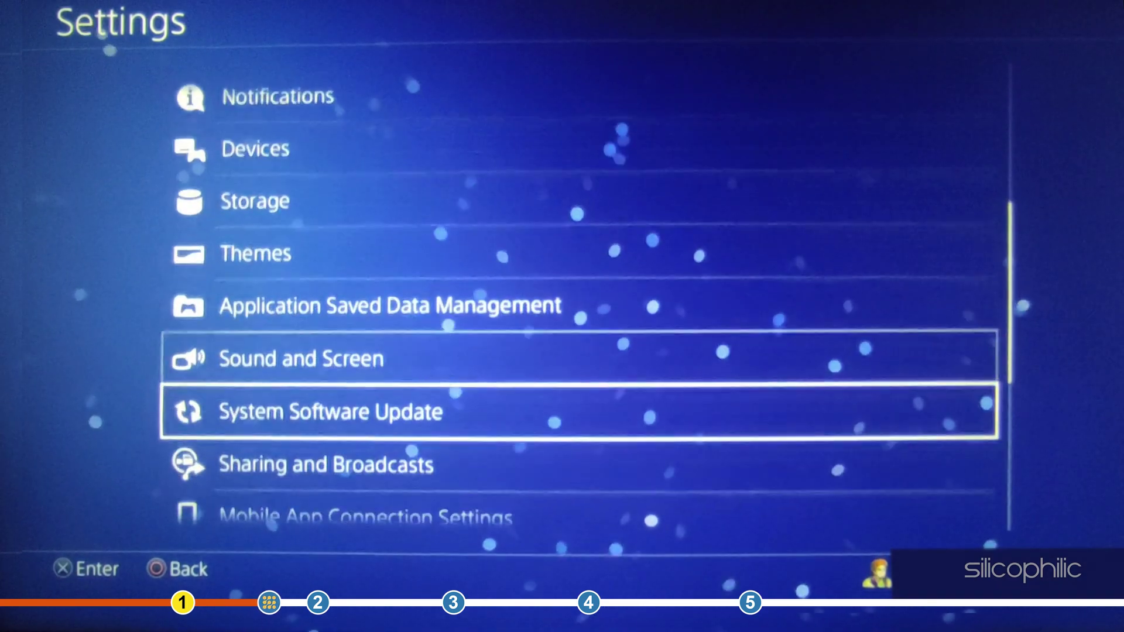
{"action": "key", "text": "Return"}
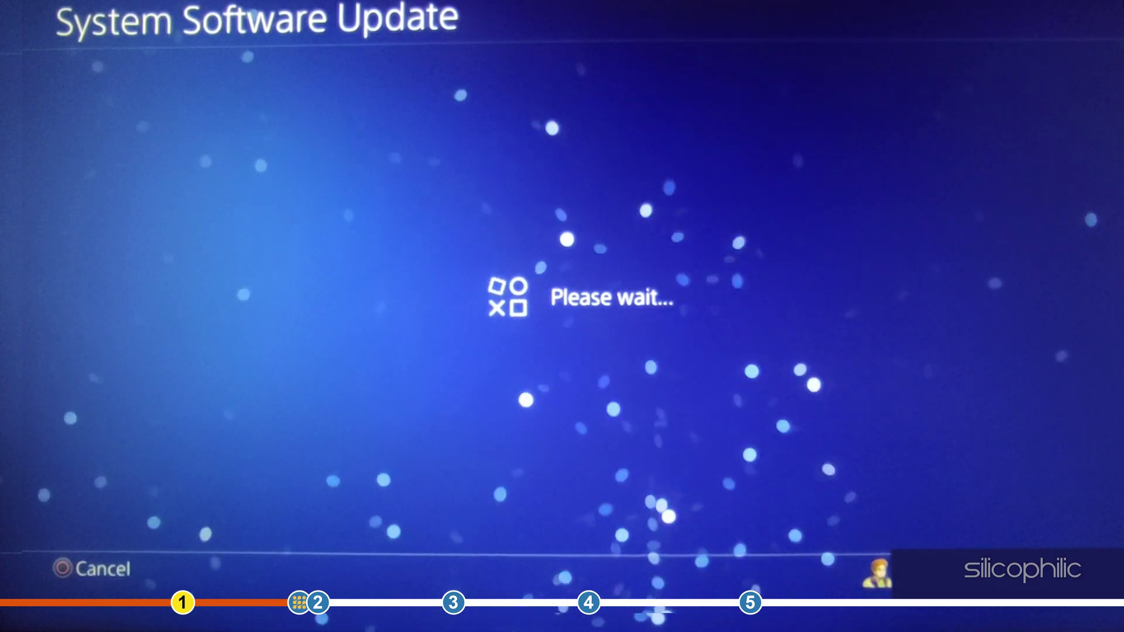
{"action": "key", "text": "Return"}
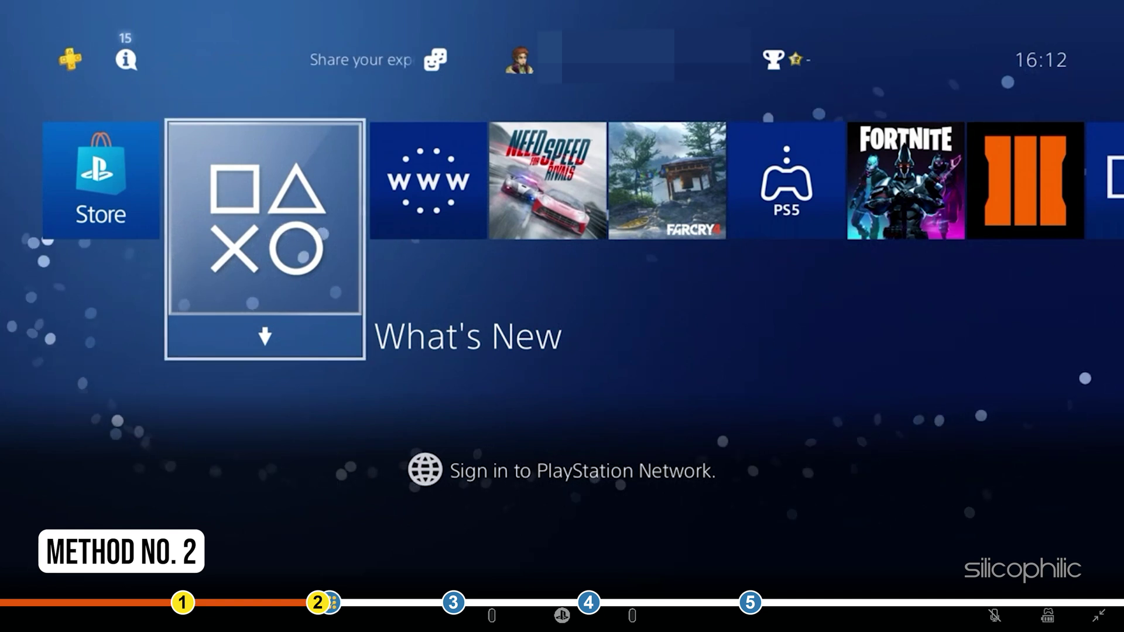
Step: Uncheck Enable Face Recognition under Settings > Login Settings
{"action": "left_click", "coordinate": [101, 180]}
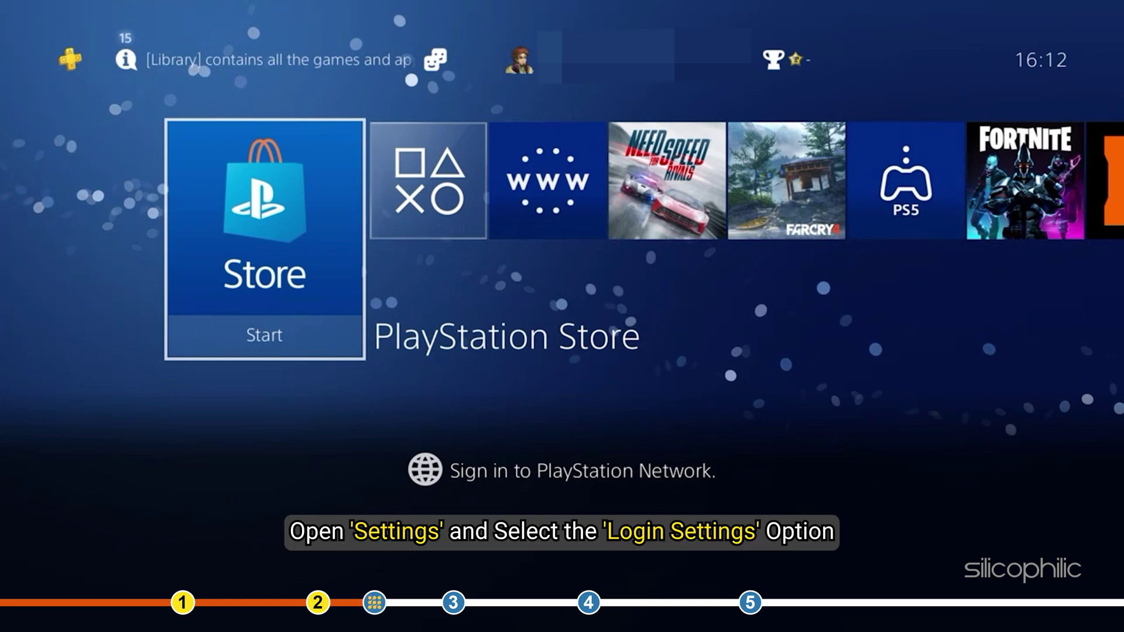
{"action": "key", "text": "Up"}
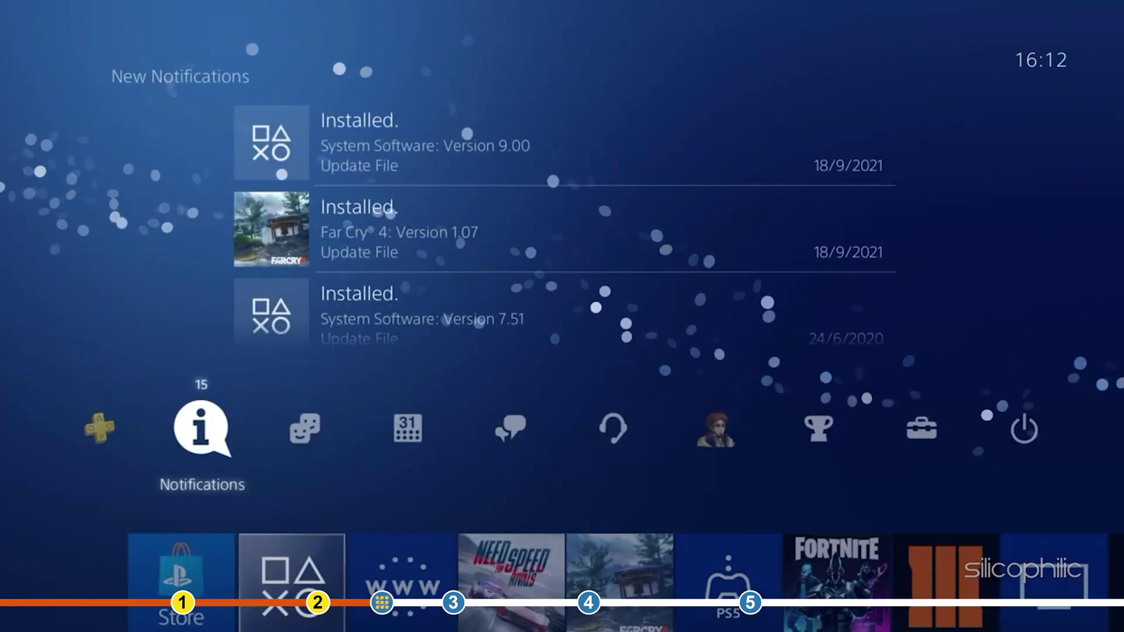
{"action": "key", "text": "Right"}
{"action": "key", "text": "Right"}
{"action": "key", "text": "Right"}
{"action": "key", "text": "Right"}
{"action": "key", "text": "Right"}
{"action": "key", "text": "Right"}
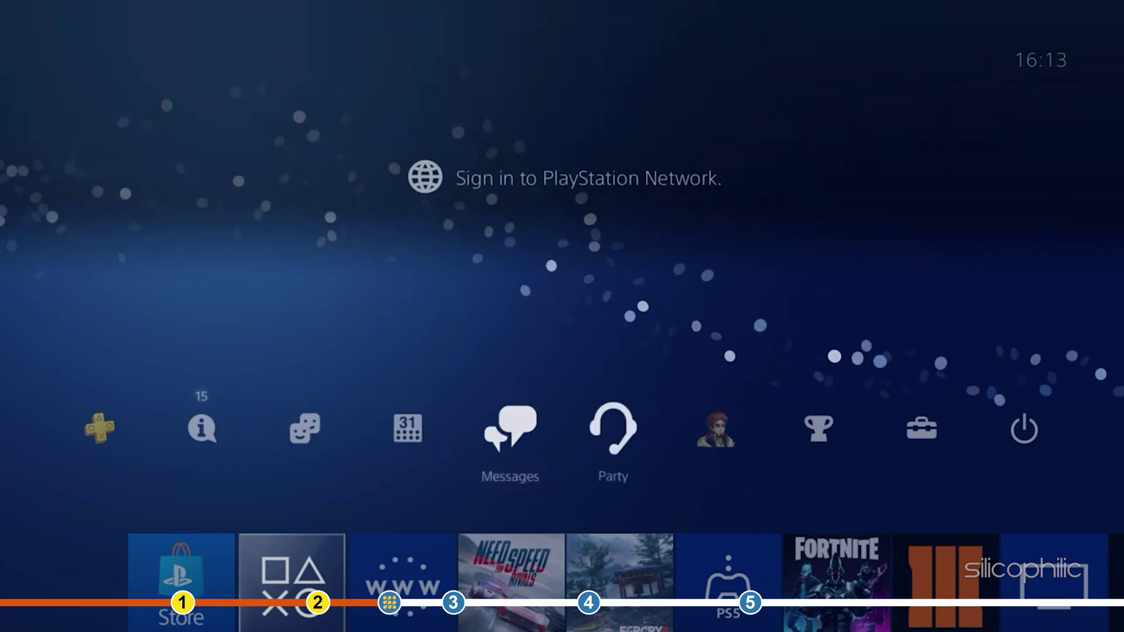
{"action": "key", "text": "Right"}
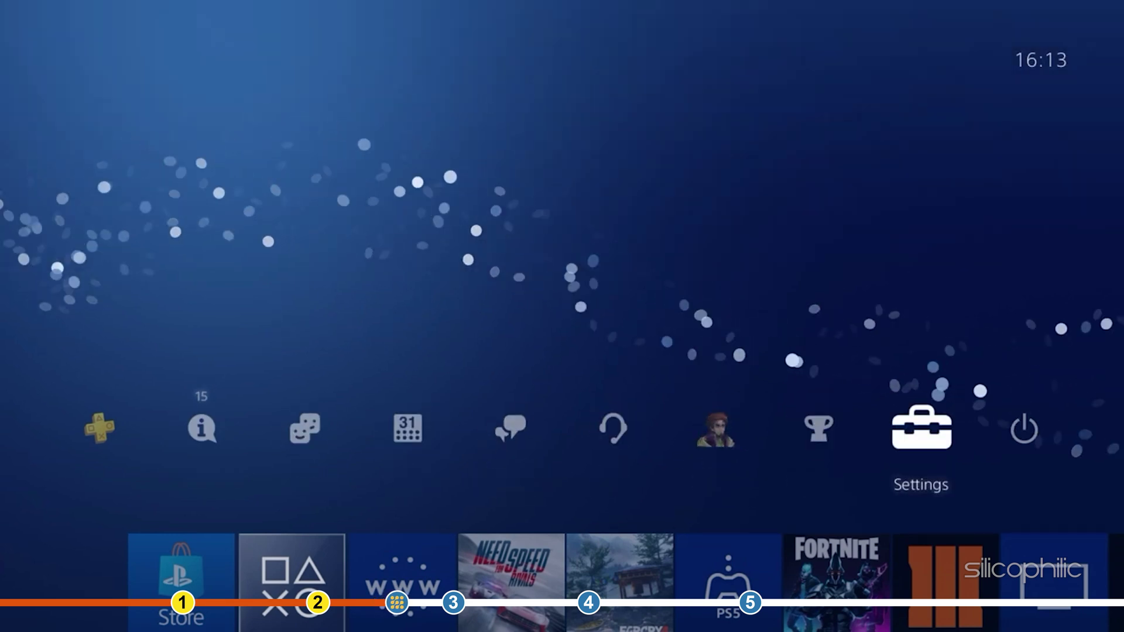
{"action": "key", "text": "Return"}
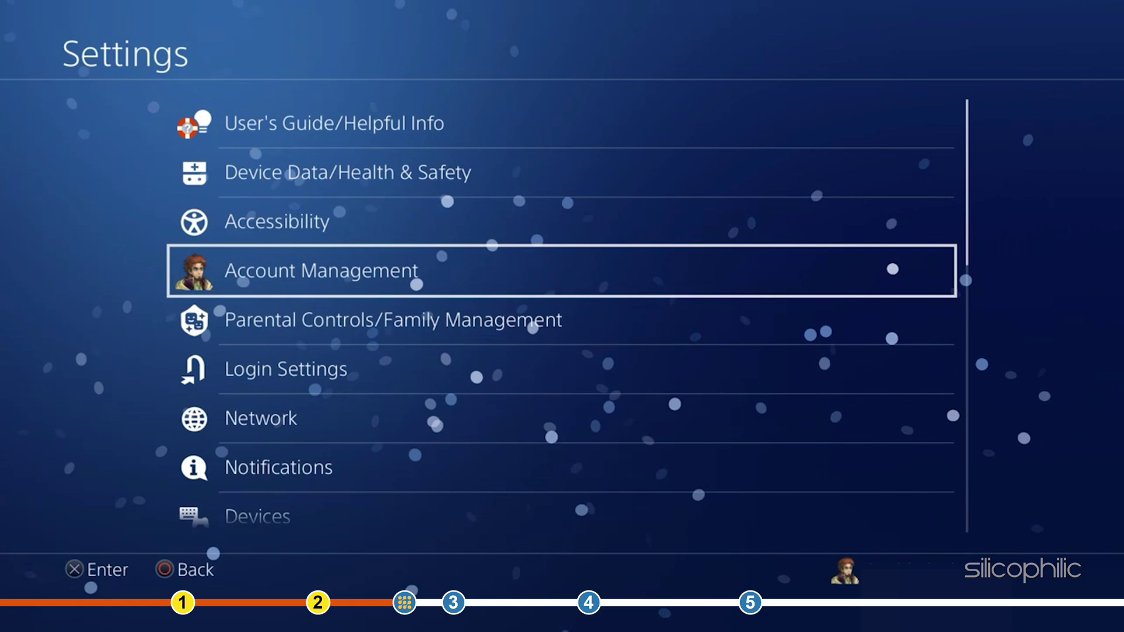
{"action": "key", "text": "Down"}
{"action": "key", "text": "Down"}
{"action": "key", "text": "Return"}
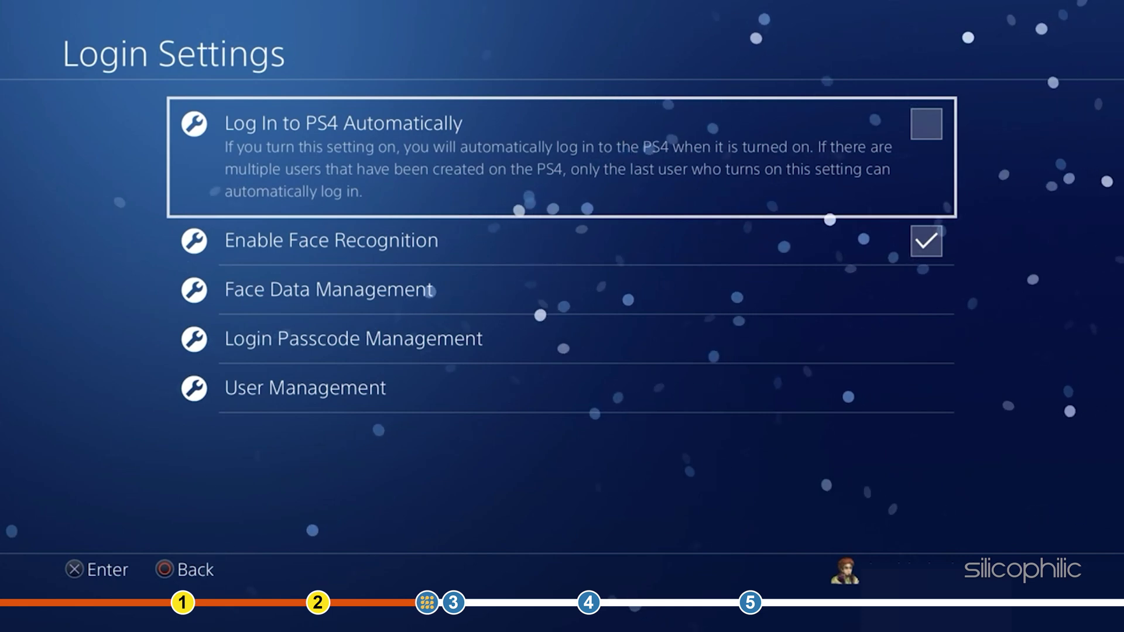
{"action": "key", "text": "Down"}
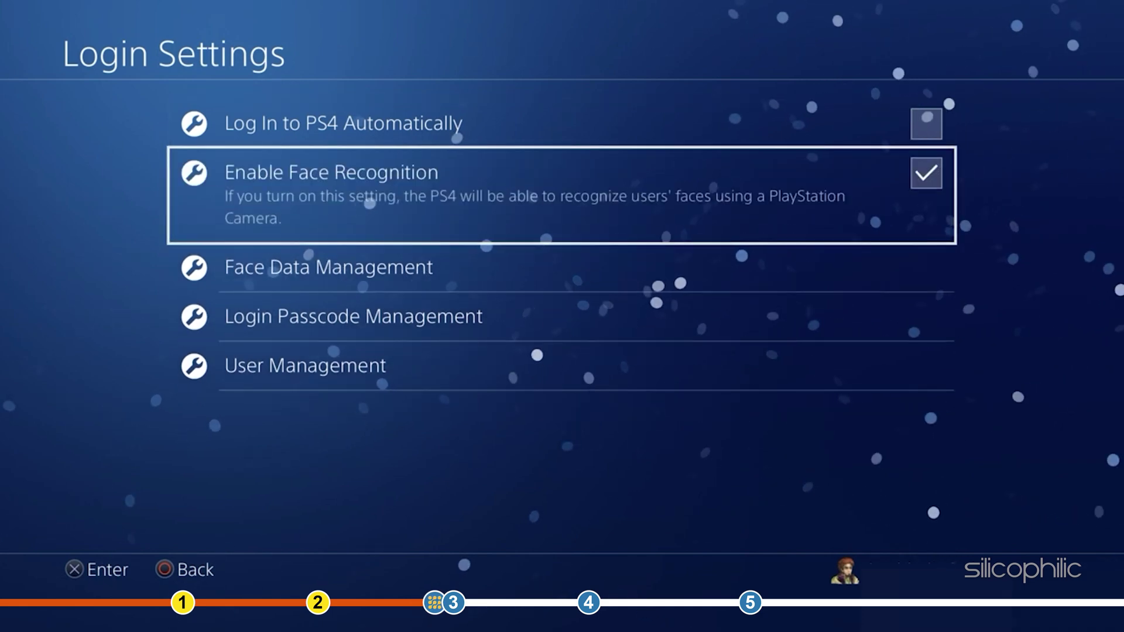
{"action": "key", "text": "Return"}
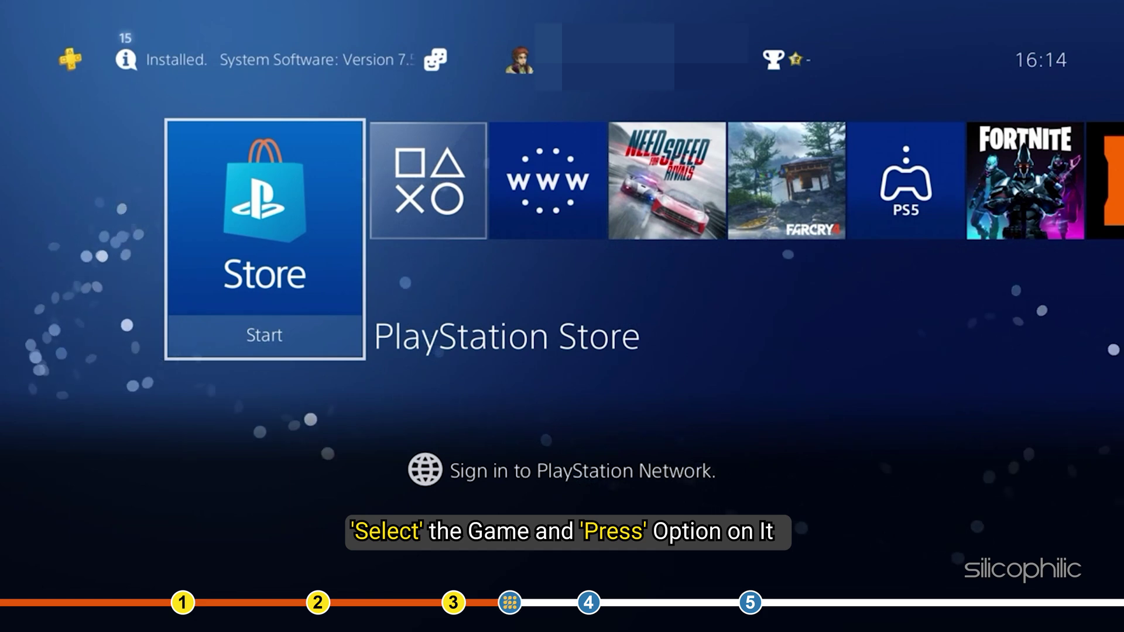
Step: Run Check for Update on Need for Speed Rivals from its Options menu
{"action": "key", "text": "Right"}
{"action": "key", "text": "Right"}
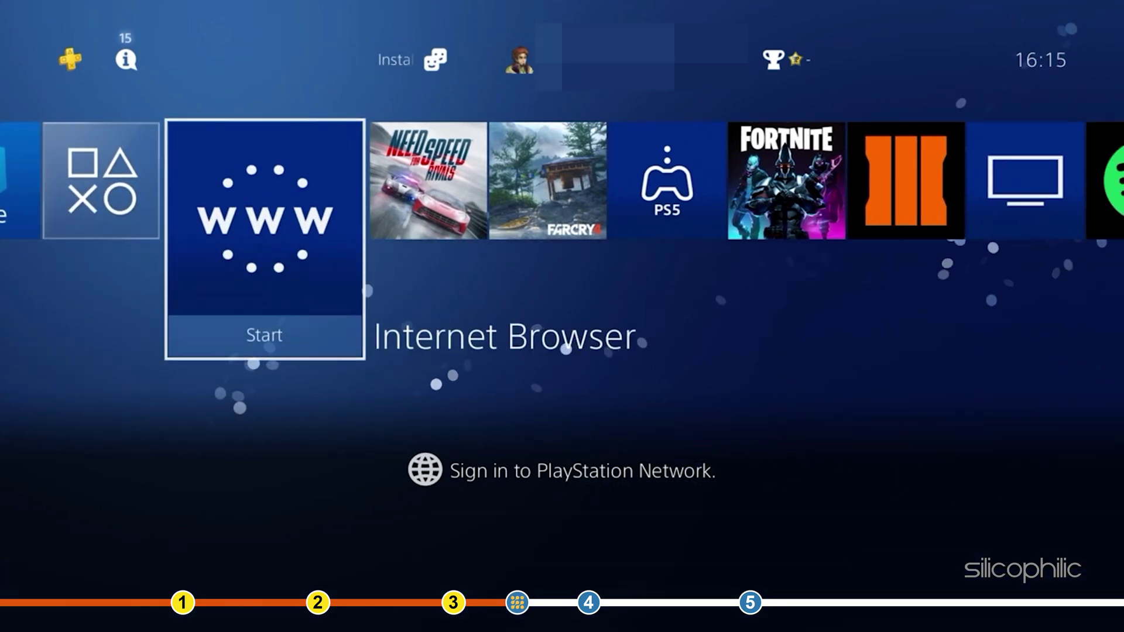
{"action": "key", "text": "Right"}
{"action": "key", "text": "Menu"}
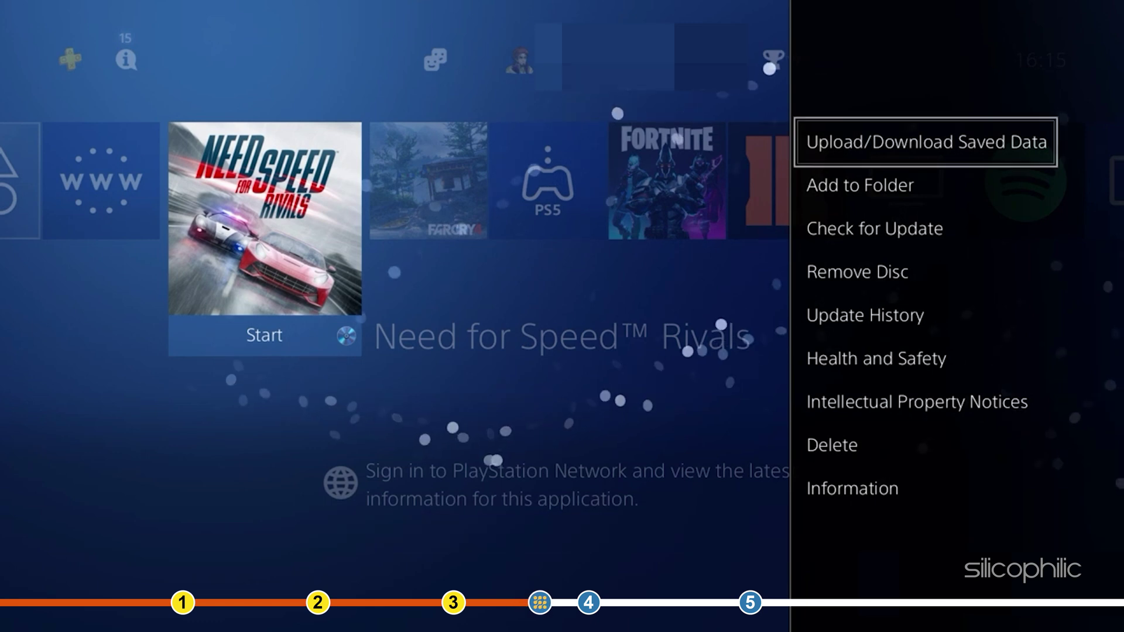
{"action": "key", "text": "Down"}
{"action": "key", "text": "Down"}
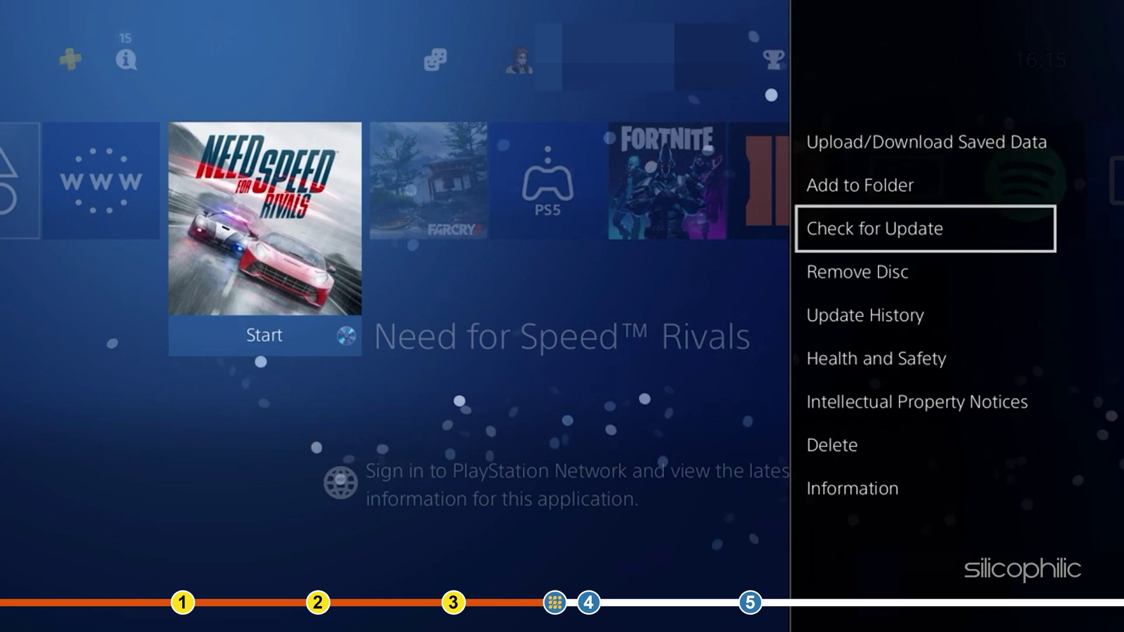
{"action": "key", "text": "Return"}
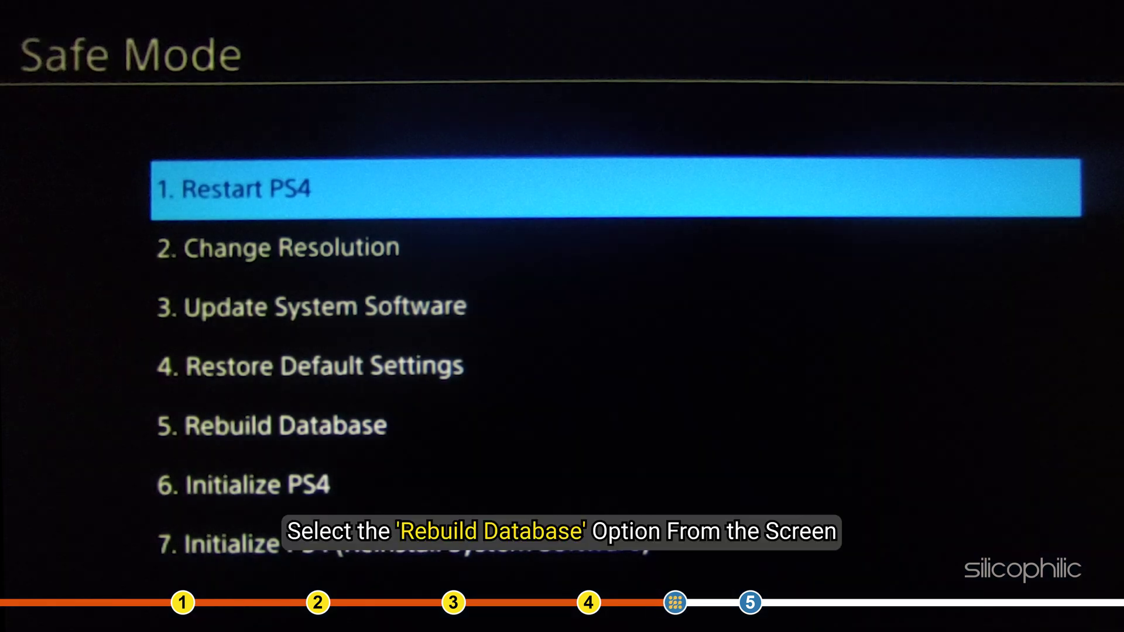
Step: In Safe Mode, choose 5. Rebuild Database and confirm with OK
{"action": "key", "text": "Down"}
{"action": "key", "text": "Down"}
{"action": "key", "text": "Down"}
{"action": "key", "text": "Down"}
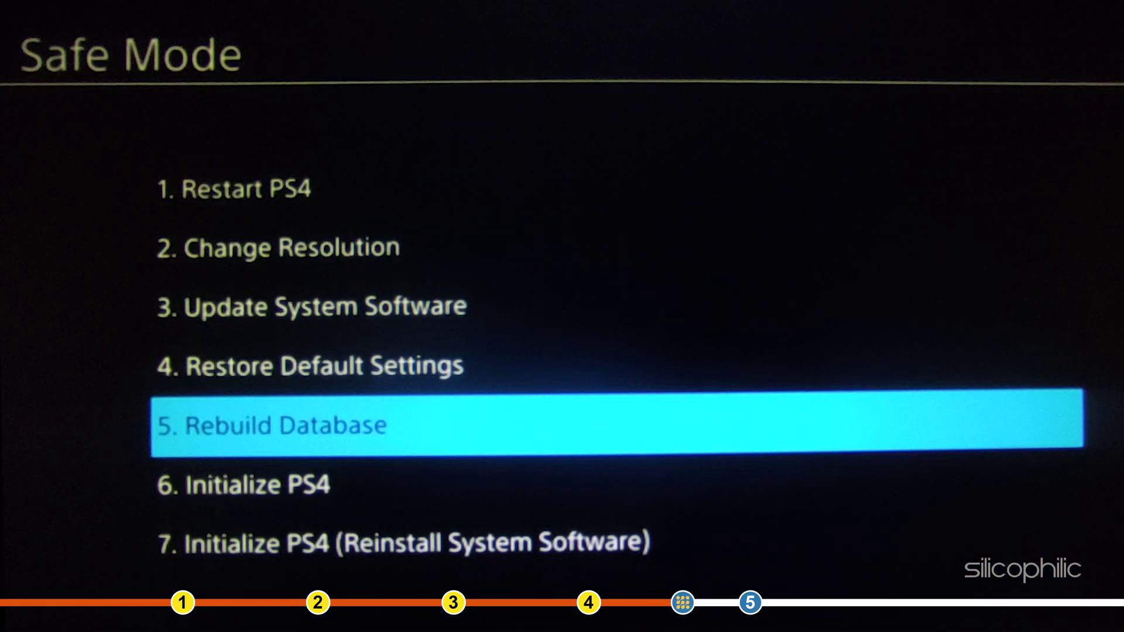
{"action": "key", "text": "Return"}
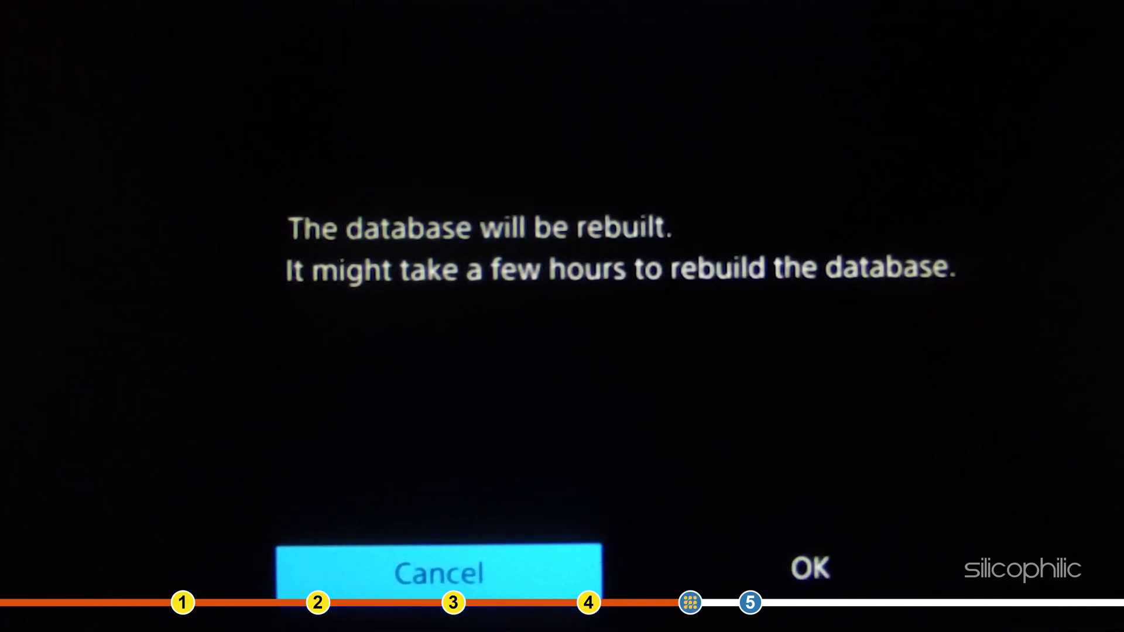
{"action": "key", "text": "Right"}
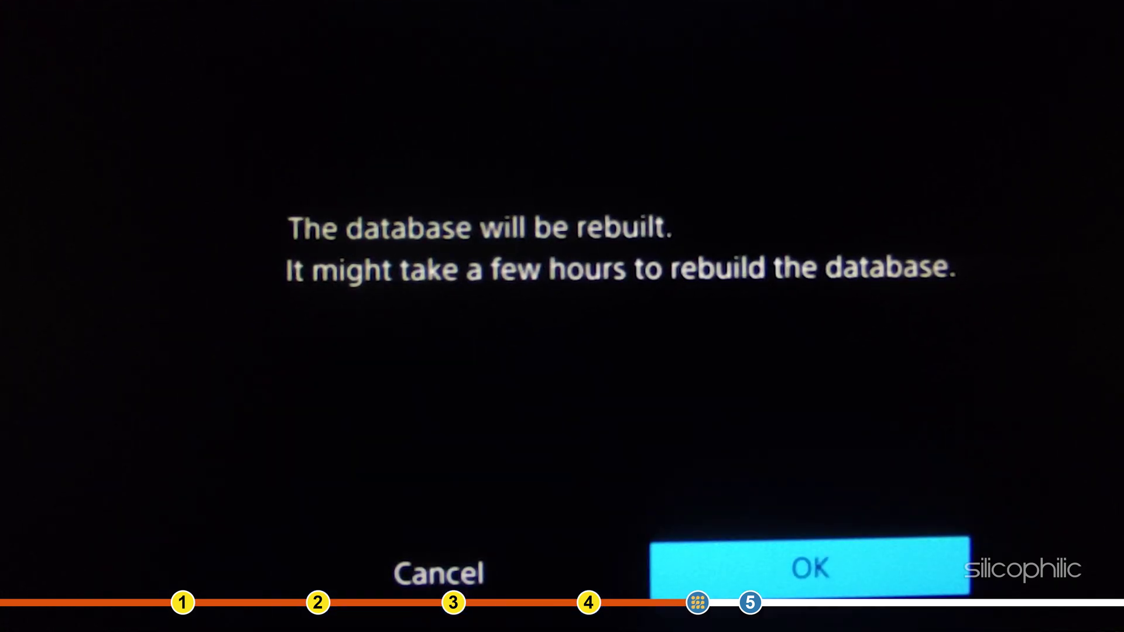
{"action": "key", "text": "Return"}
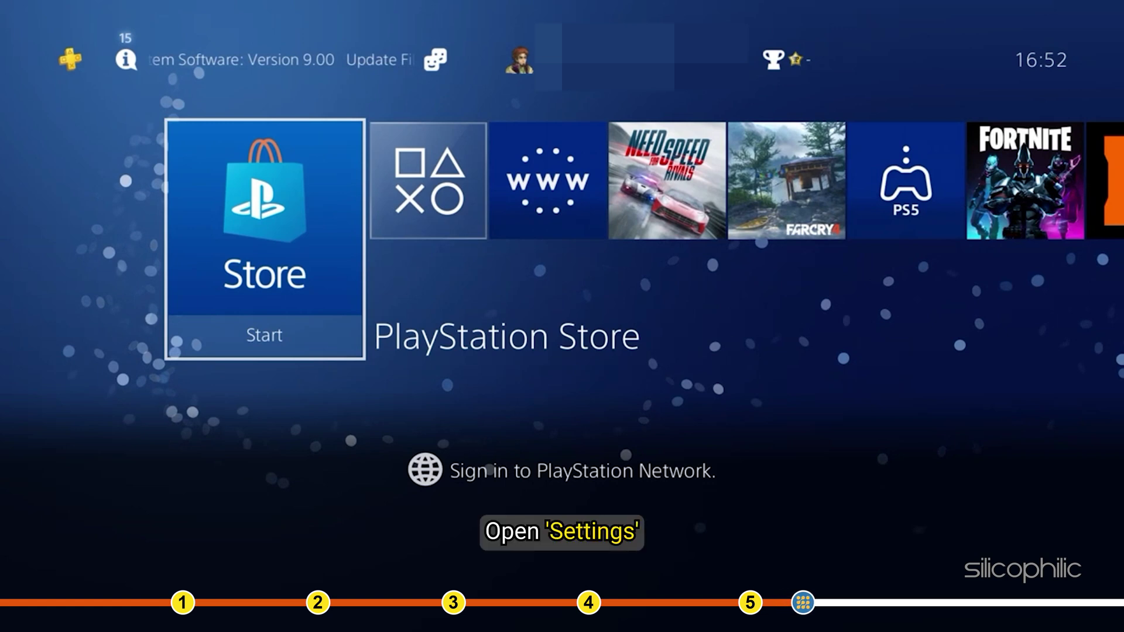
Step: Open Application Saved Data Management in Settings
{"action": "key", "text": "Up"}
{"action": "key", "text": "Right"}
{"action": "key", "text": "Right"}
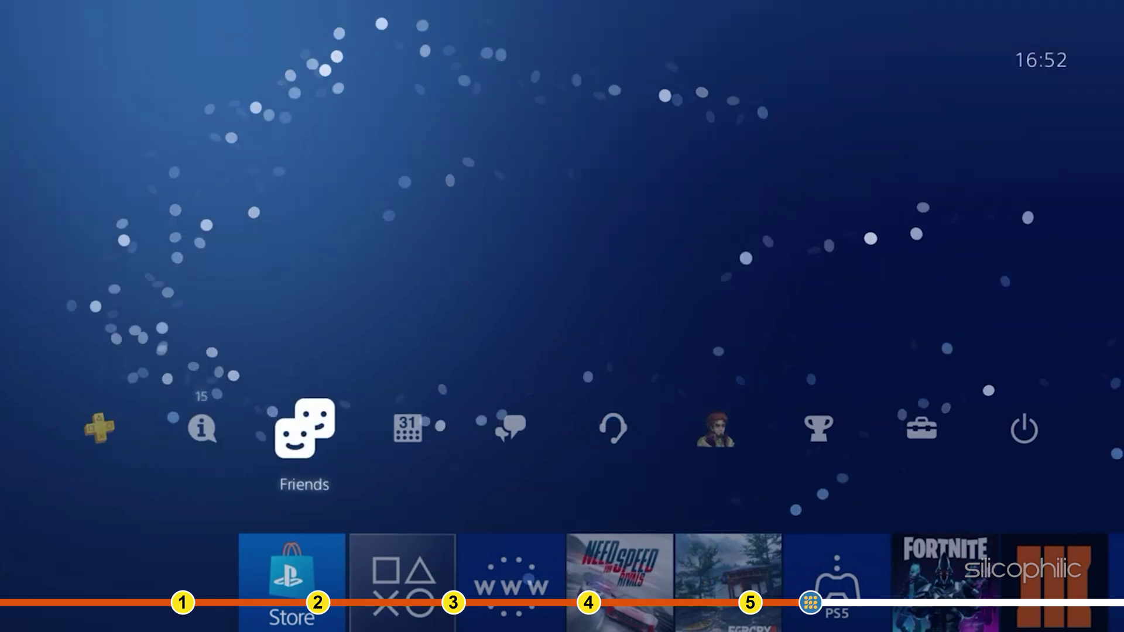
{"action": "key", "text": "Right"}
{"action": "key", "text": "Right"}
{"action": "key", "text": "Right"}
{"action": "key", "text": "Right"}
{"action": "key", "text": "Right"}
{"action": "key", "text": "Right"}
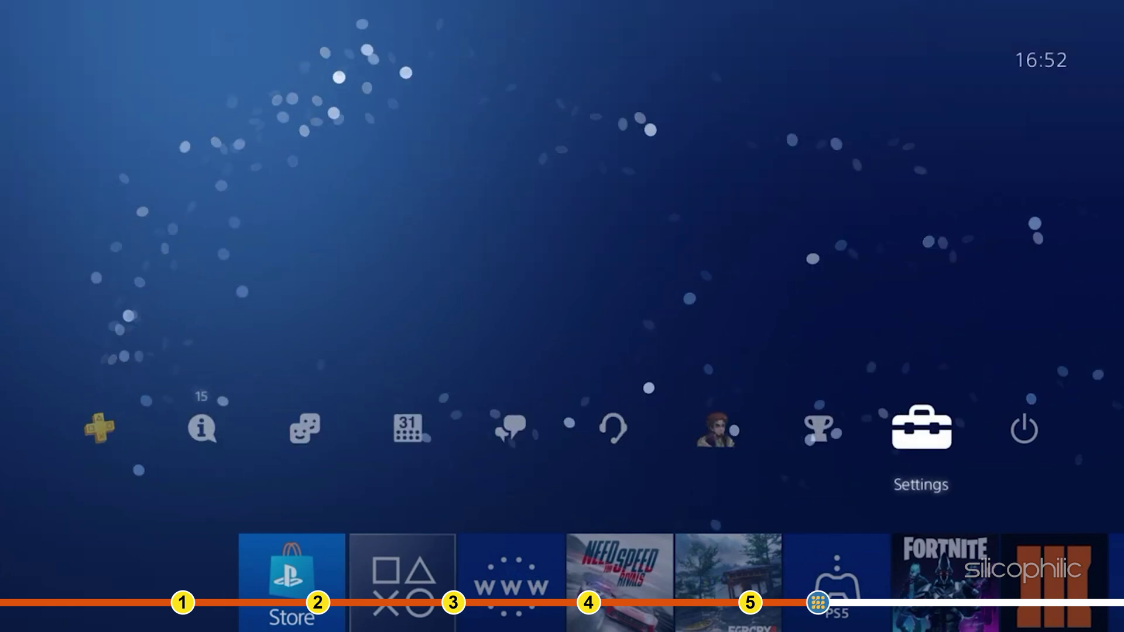
{"action": "key", "text": "Return"}
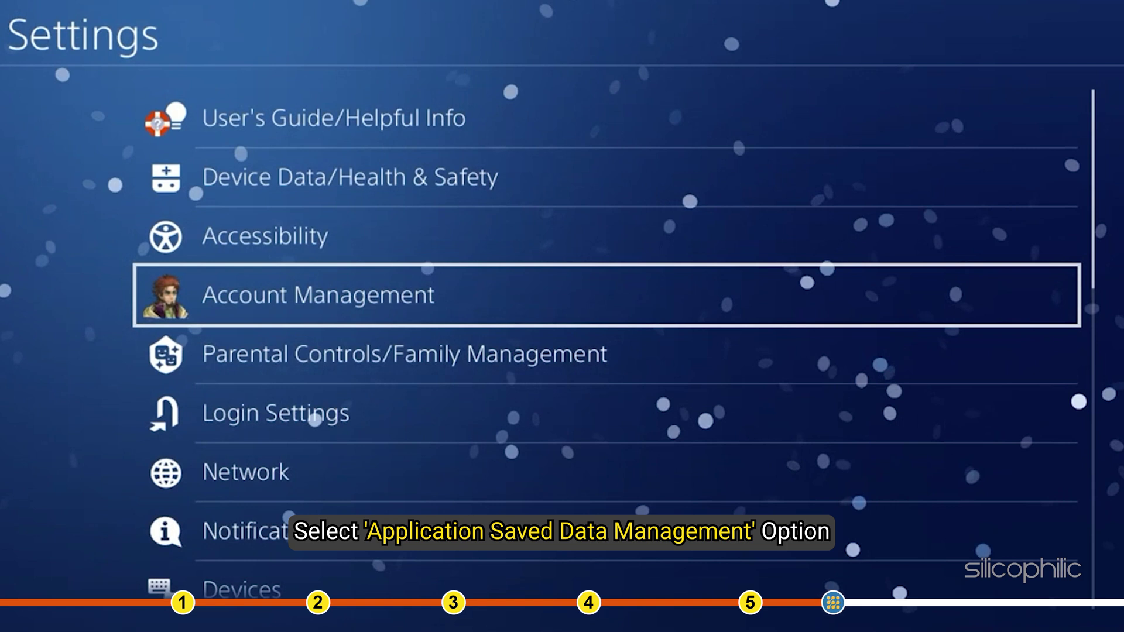
{"action": "key", "text": "Down"}
{"action": "key", "text": "Down"}
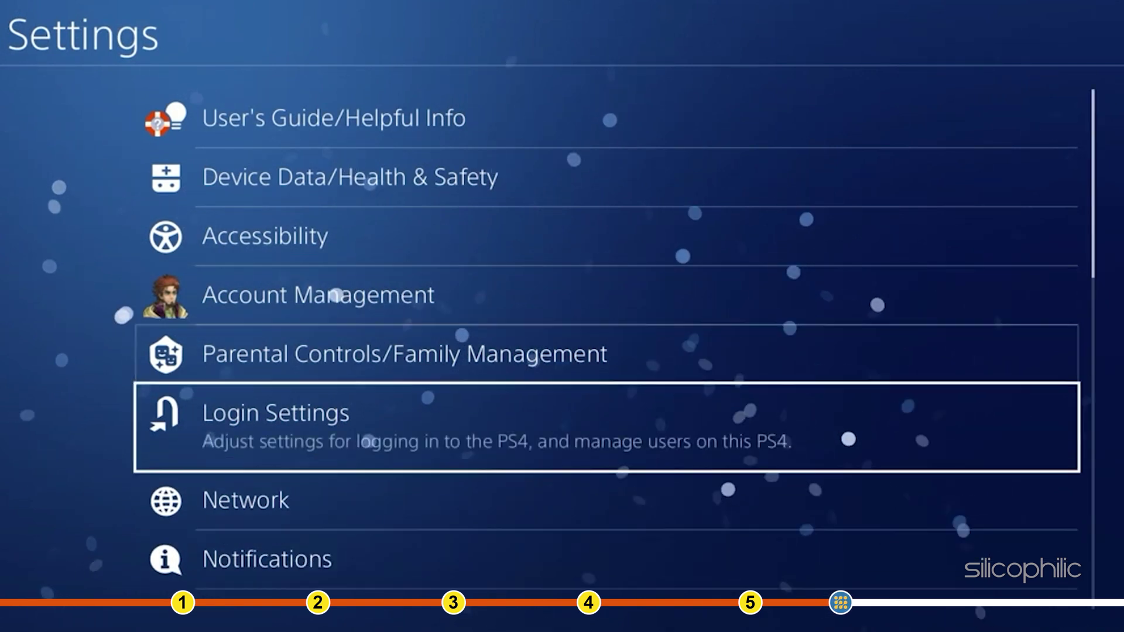
{"action": "key", "text": "Down"}
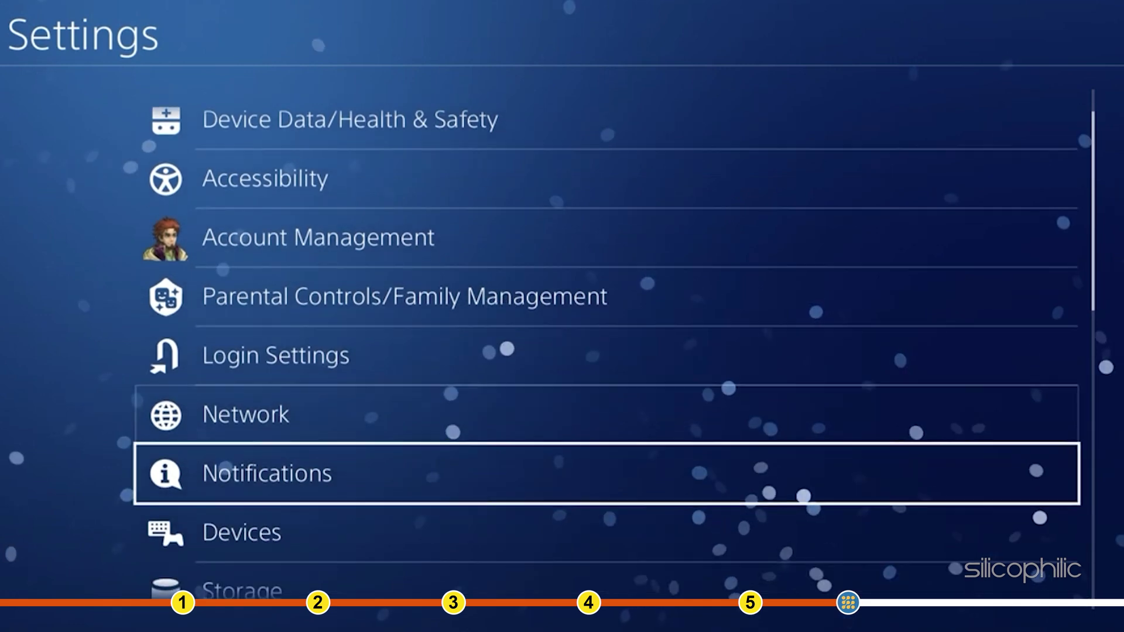
{"action": "key", "text": "Down"}
{"action": "key", "text": "Down"}
{"action": "key", "text": "Down"}
{"action": "key", "text": "Down"}
{"action": "key", "text": "Down"}
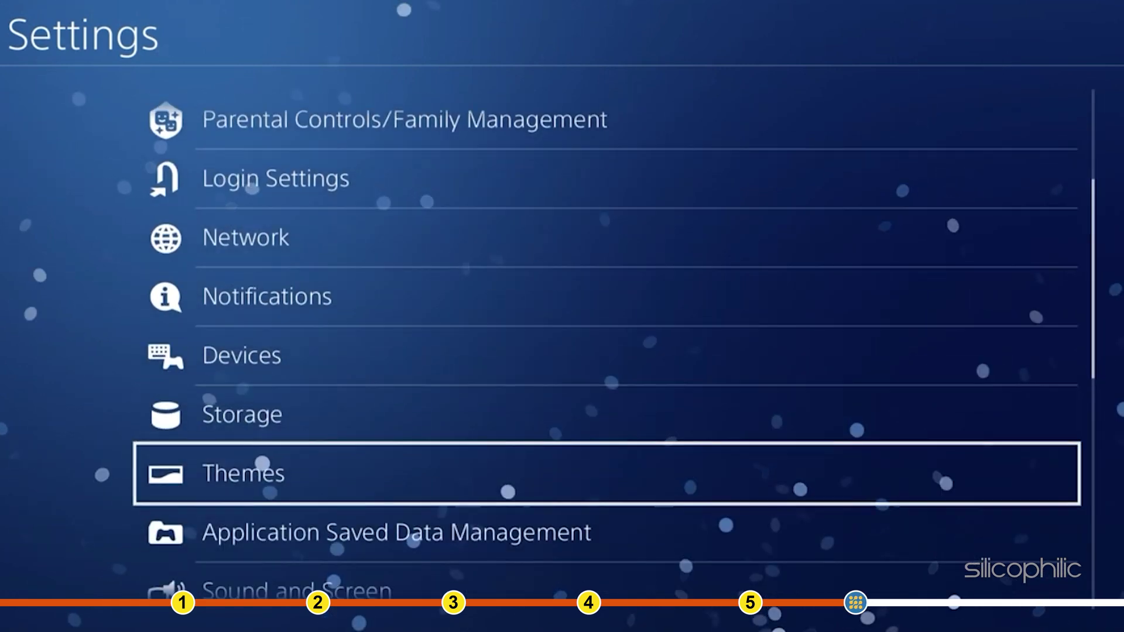
{"action": "key", "text": "Return"}
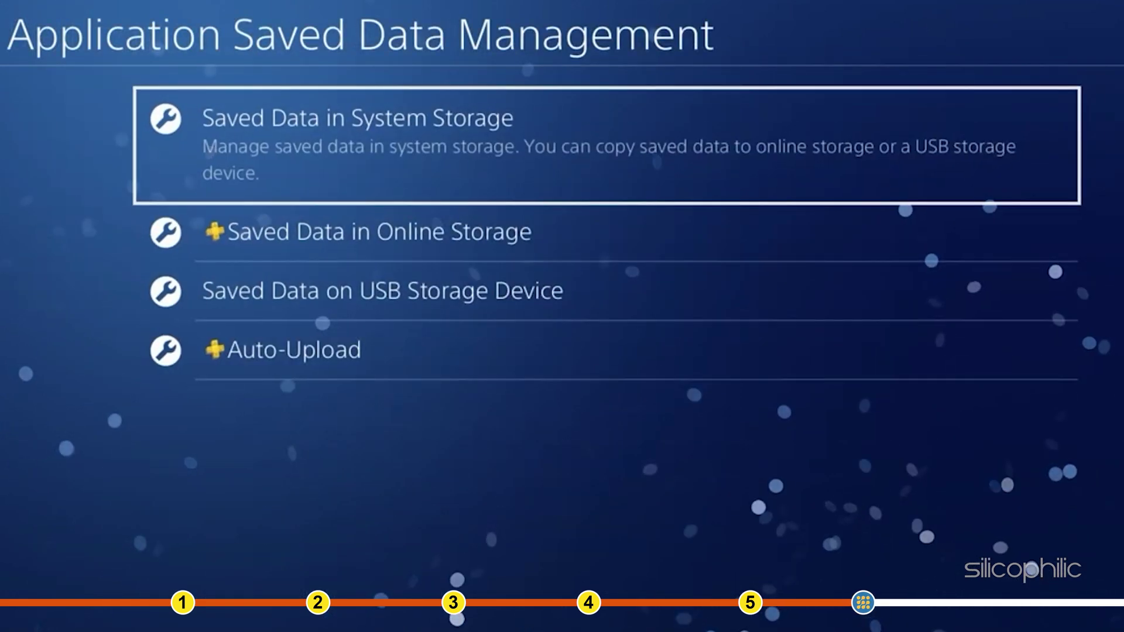
Step: View the Saved Data on USB Storage Device options, then back out
{"action": "key", "text": "Down"}
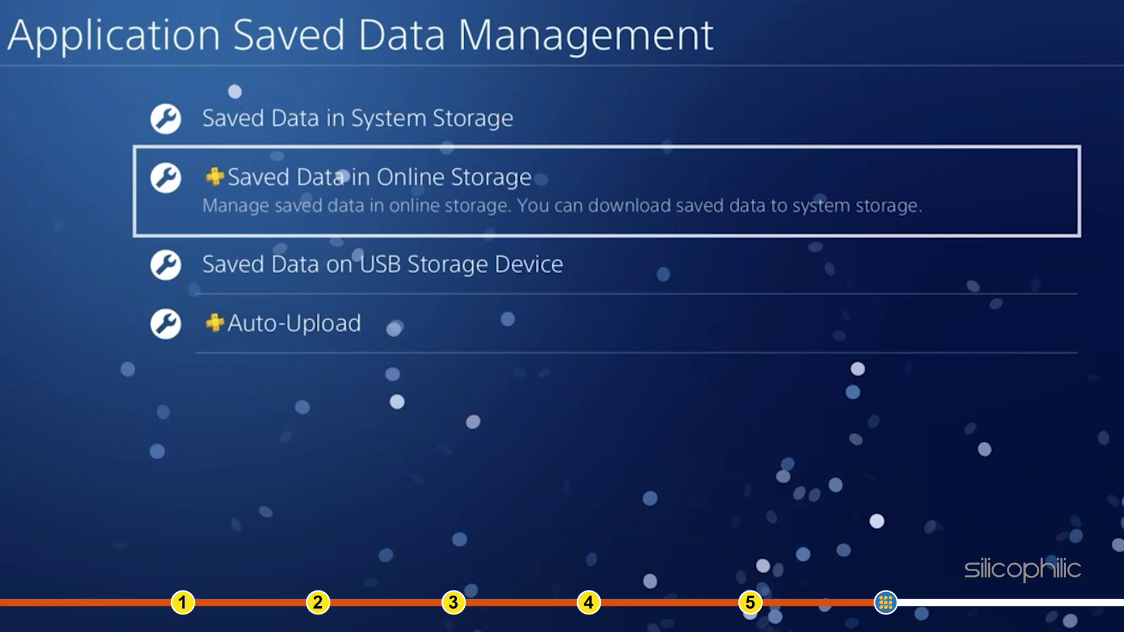
{"action": "key", "text": "Down"}
{"action": "key", "text": "Return"}
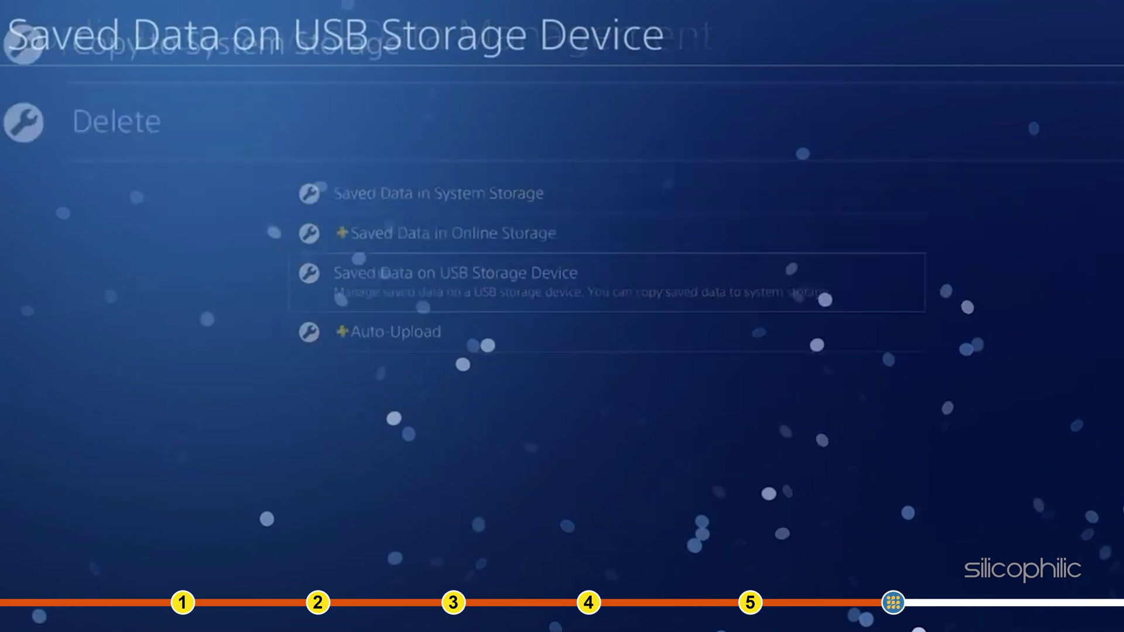
{"action": "key", "text": "Escape"}
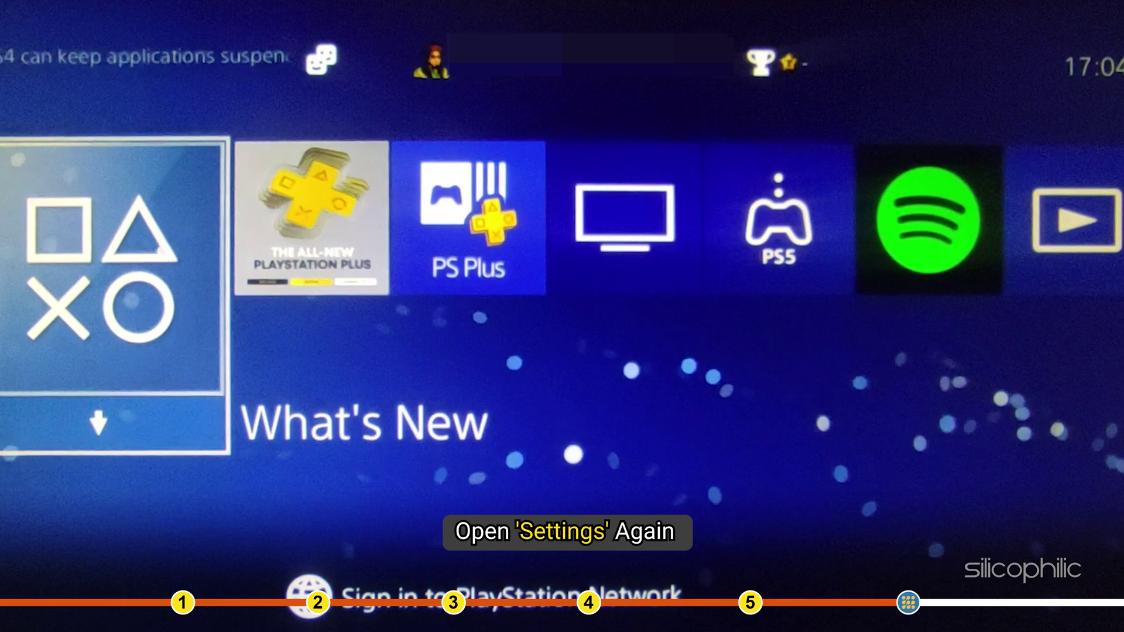
Step: Choose Full under Settings > Initialization > Initialize PS4 to reach the deletion warning
{"action": "key", "text": "Up"}
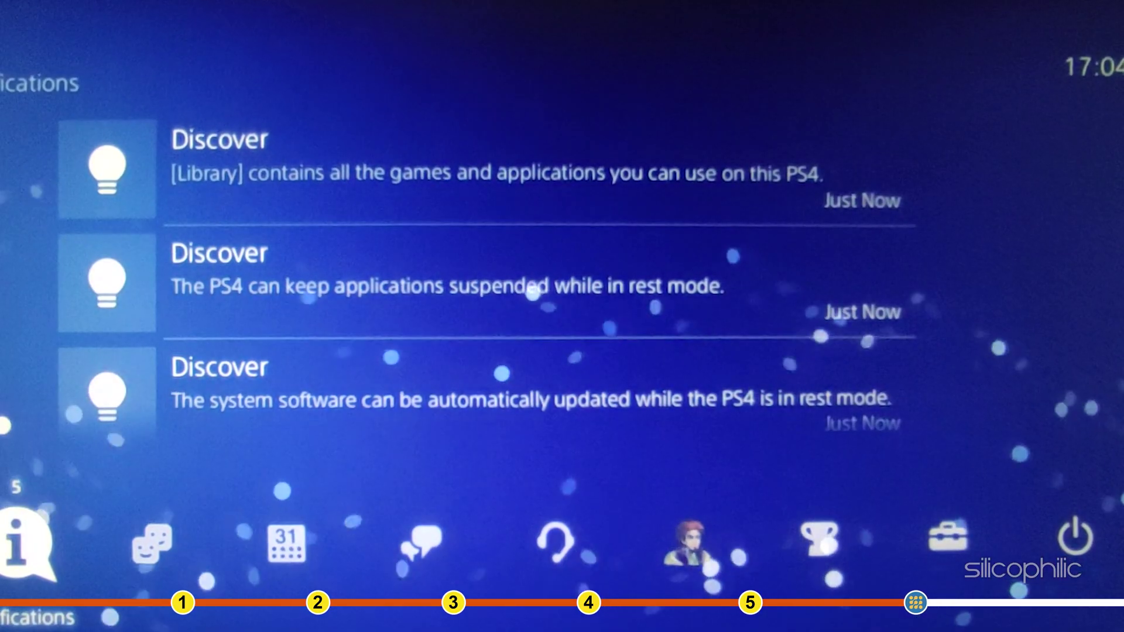
{"action": "key", "text": "Right"}
{"action": "key", "text": "Right"}
{"action": "key", "text": "Right"}
{"action": "key", "text": "Right"}
{"action": "key", "text": "Right"}
{"action": "key", "text": "Right"}
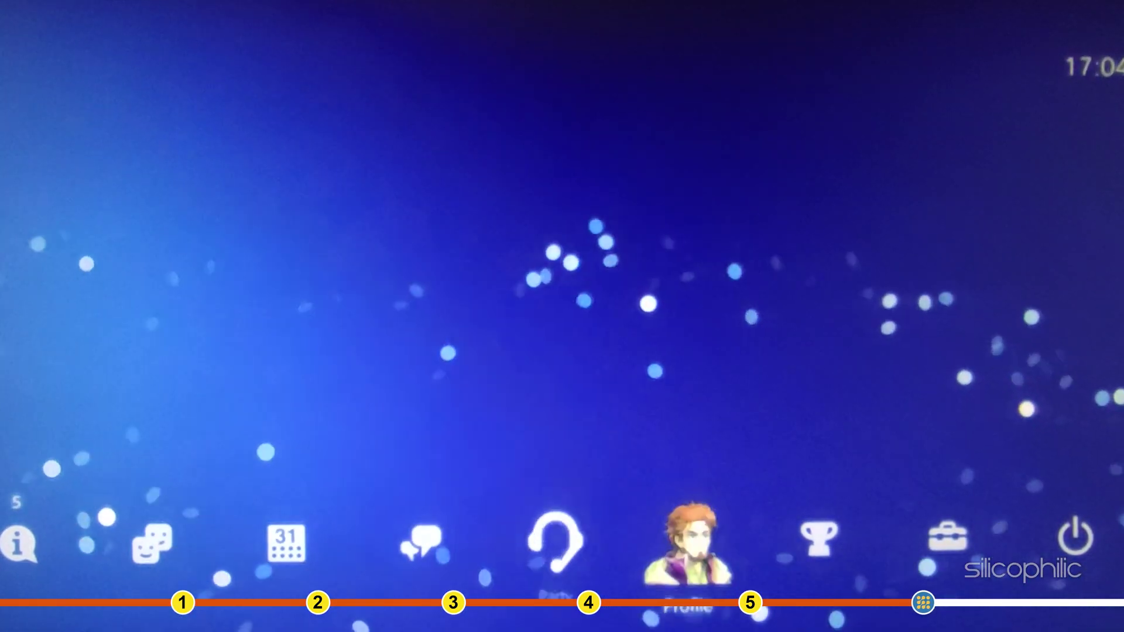
{"action": "key", "text": "Right"}
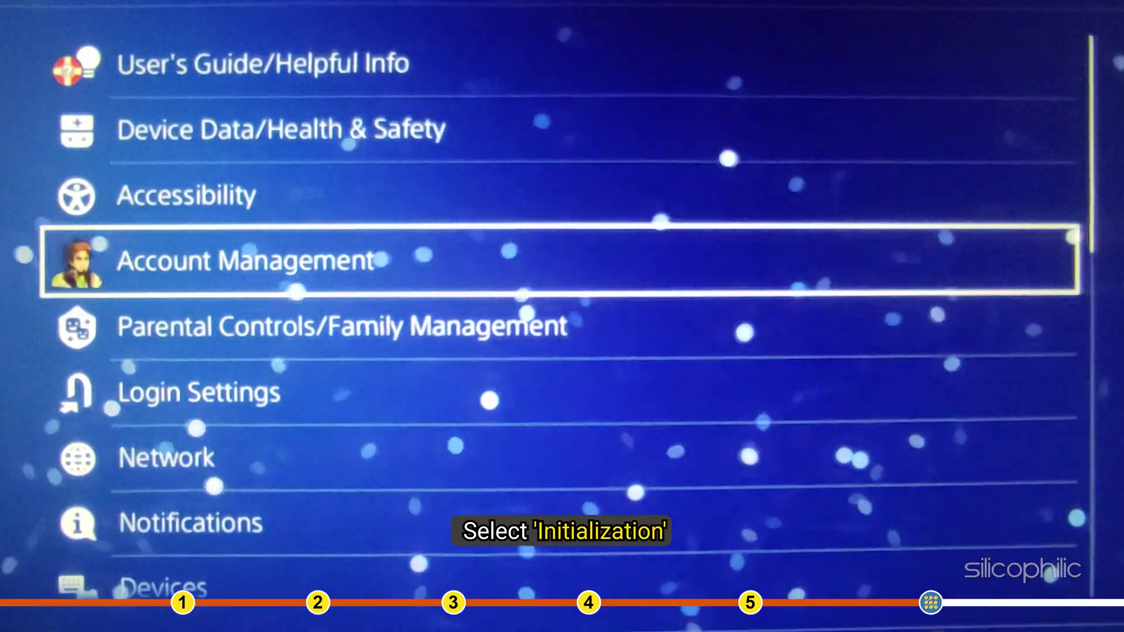
{"action": "key", "text": "Down"}
{"action": "key", "text": "Down"}
{"action": "key", "text": "Down"}
{"action": "key", "text": "Down"}
{"action": "key", "text": "Down"}
{"action": "key", "text": "Down"}
{"action": "key", "text": "Down"}
{"action": "key", "text": "Down"}
{"action": "key", "text": "Down"}
{"action": "key", "text": "Down"}
{"action": "key", "text": "Down"}
{"action": "key", "text": "Down"}
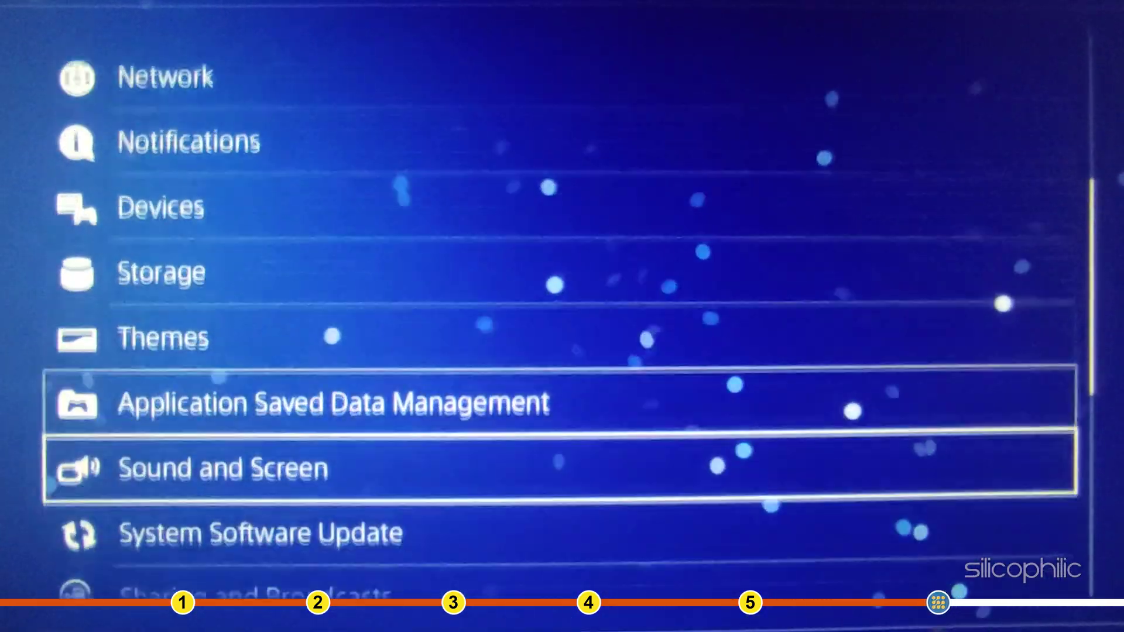
{"action": "key", "text": "Down"}
{"action": "key", "text": "Down"}
{"action": "key", "text": "Down"}
{"action": "key", "text": "Down"}
{"action": "key", "text": "Down"}
{"action": "key", "text": "Down"}
{"action": "key", "text": "Down"}
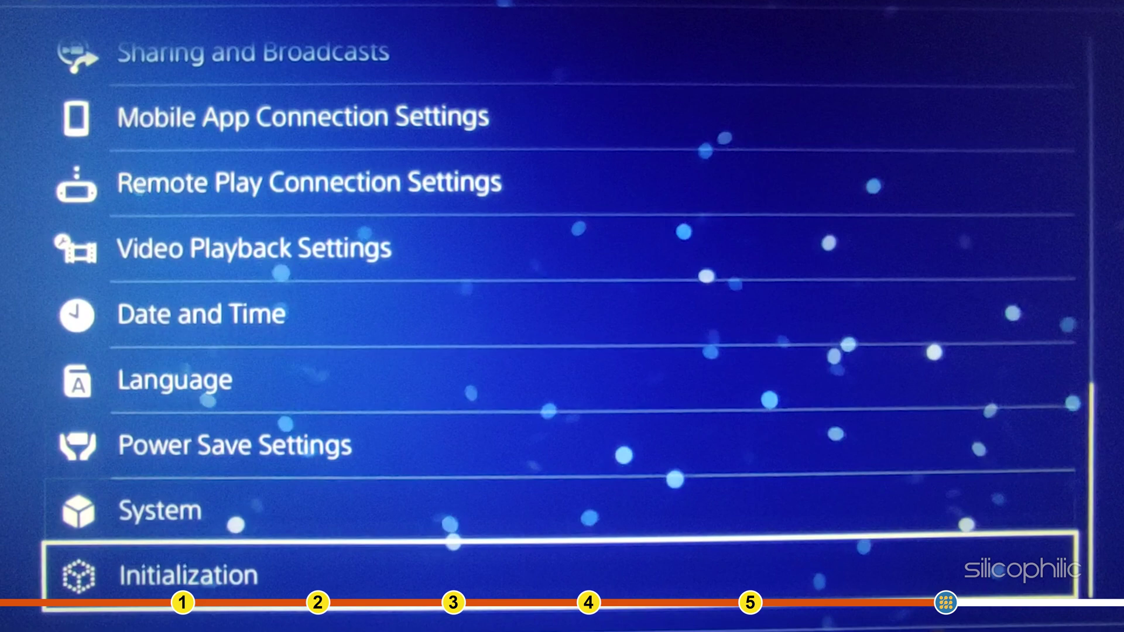
{"action": "key", "text": "Return"}
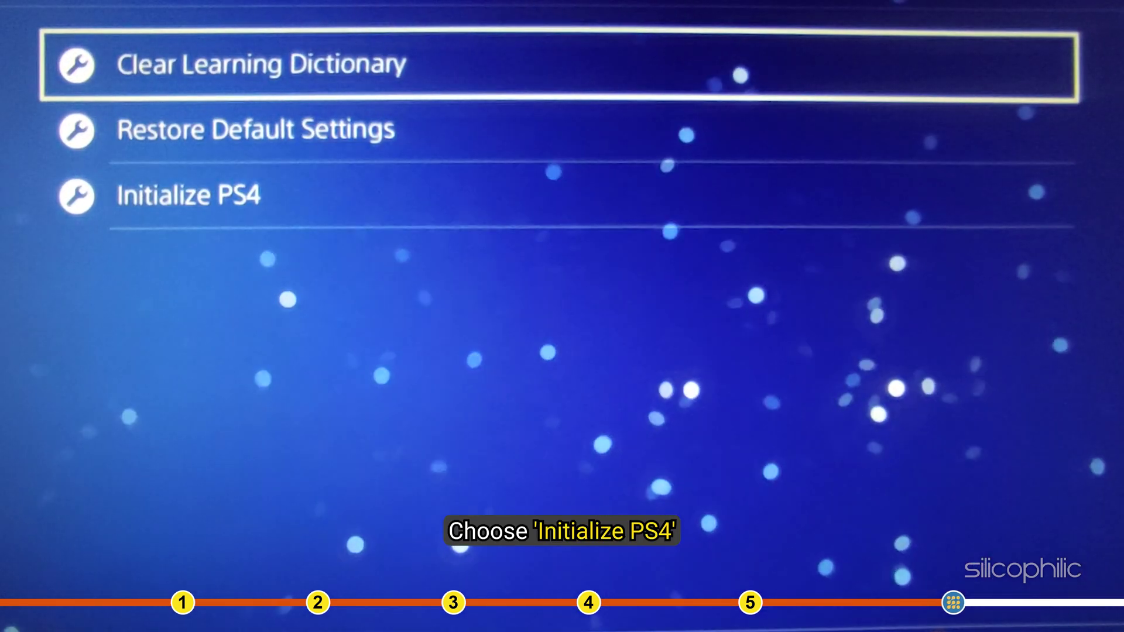
{"action": "key", "text": "Down"}
{"action": "key", "text": "Down"}
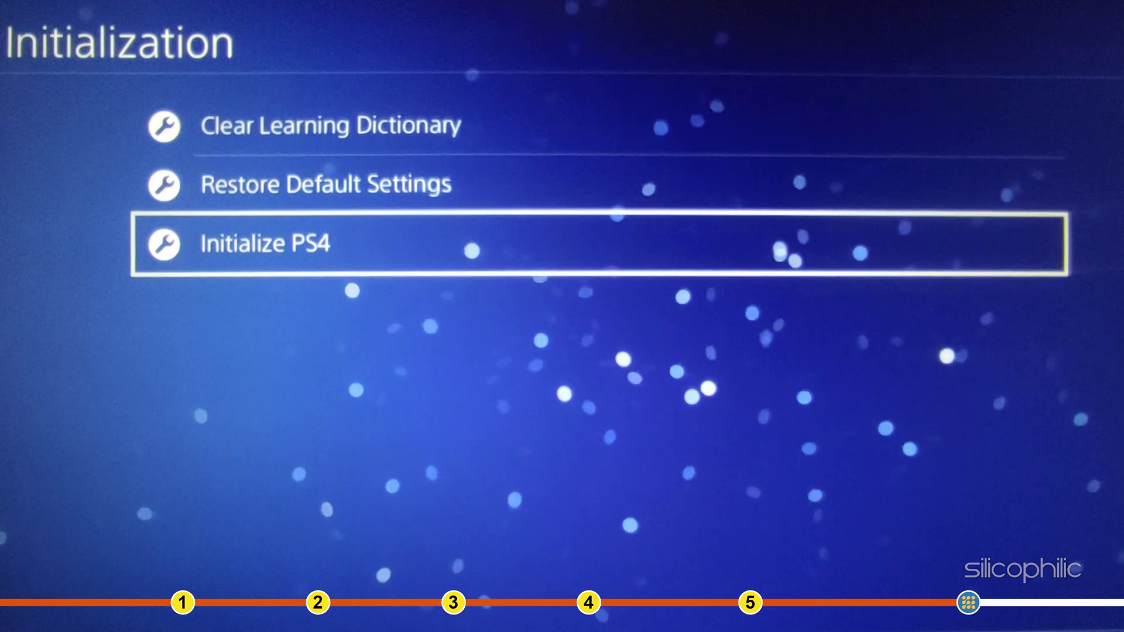
{"action": "key", "text": "Return"}
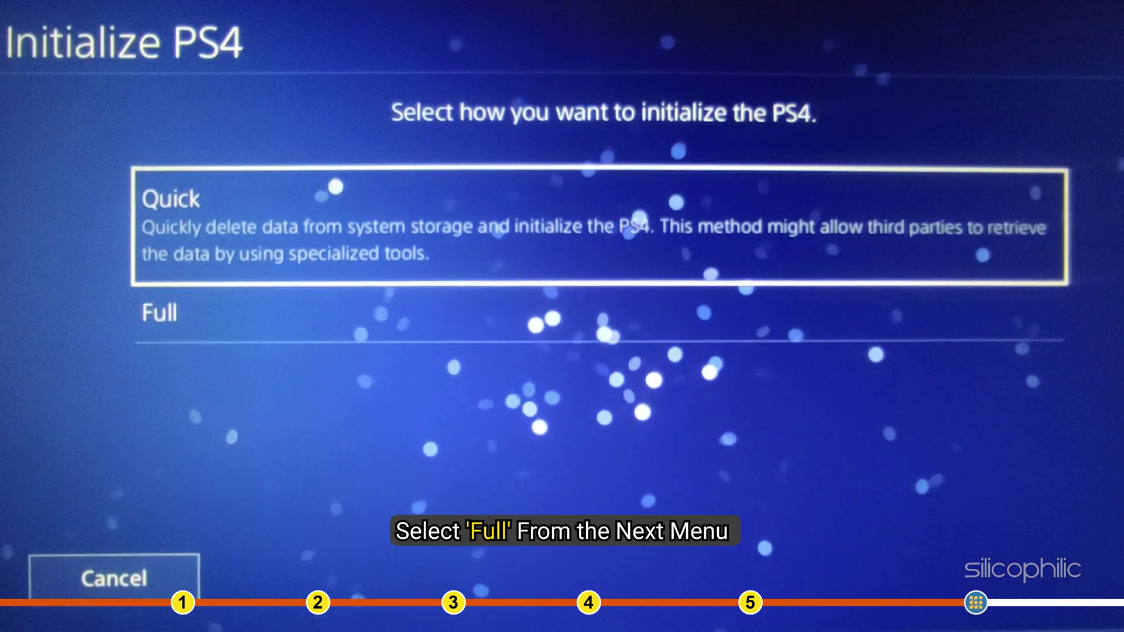
{"action": "key", "text": "Down"}
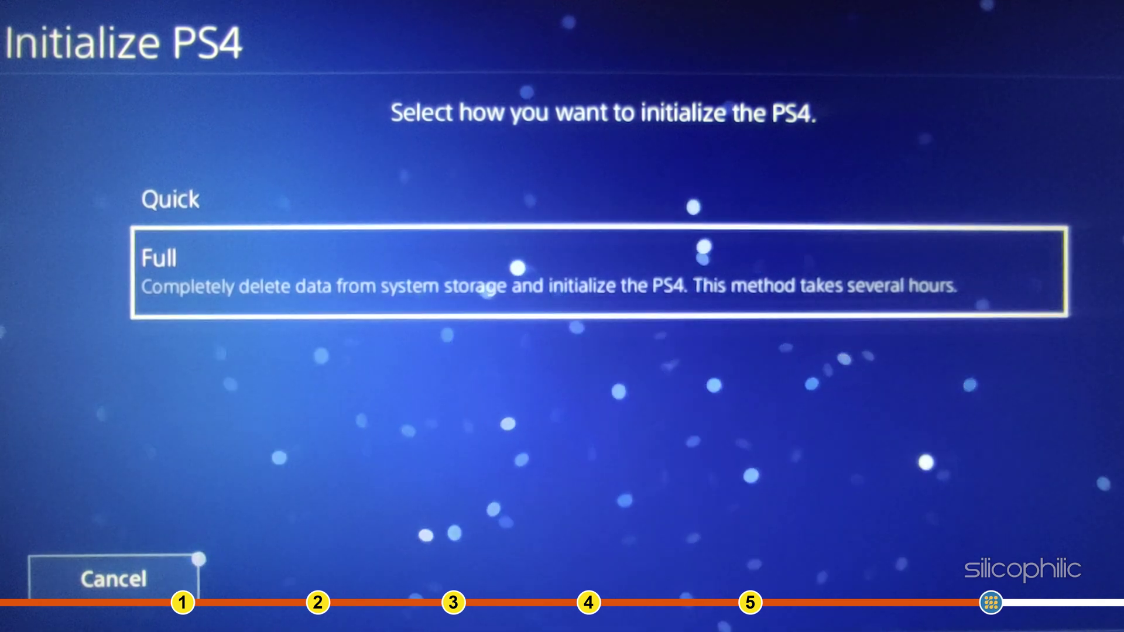
{"action": "key", "text": "Return"}
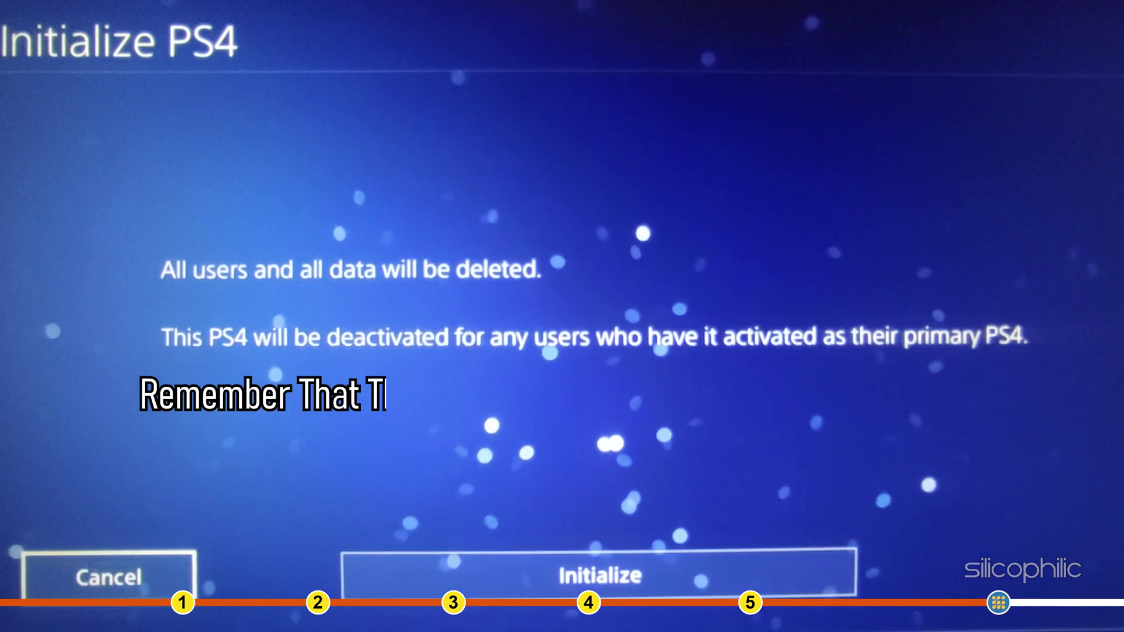